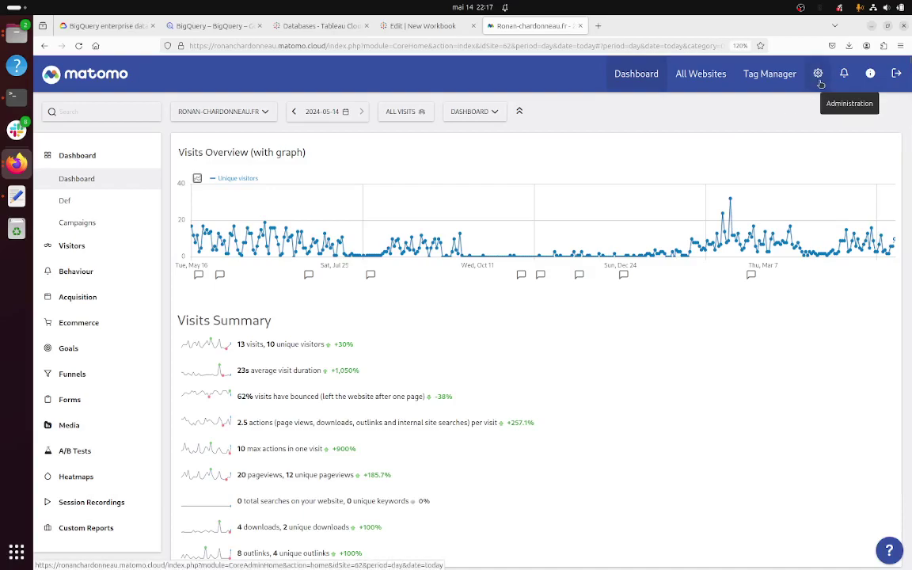
Open Matomo's administration settings and expand the Export section in the left menu
click(820, 79)
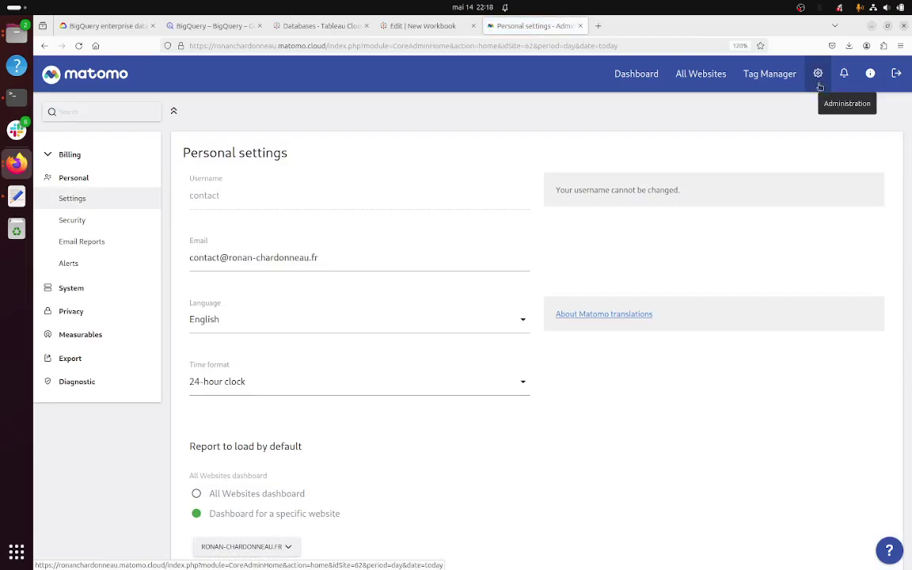
click(79, 358)
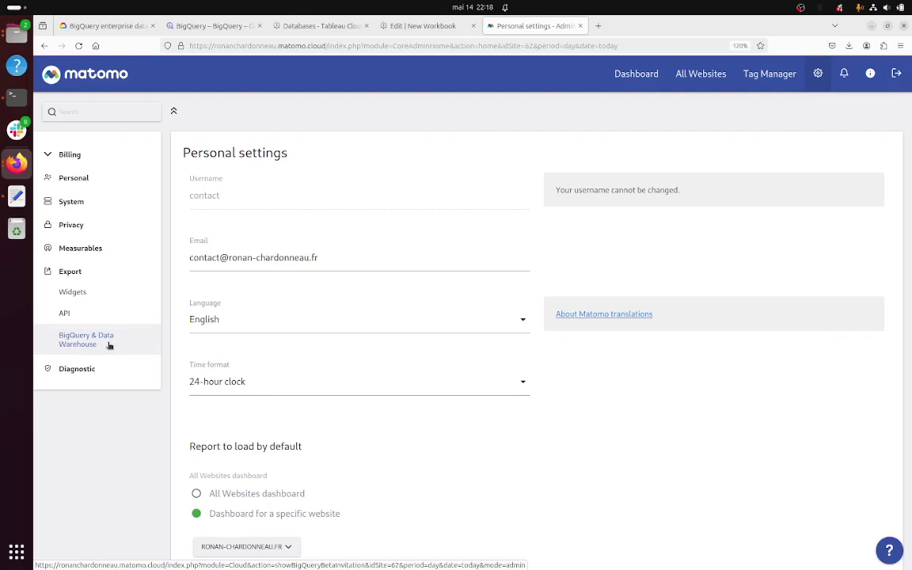
click(109, 345)
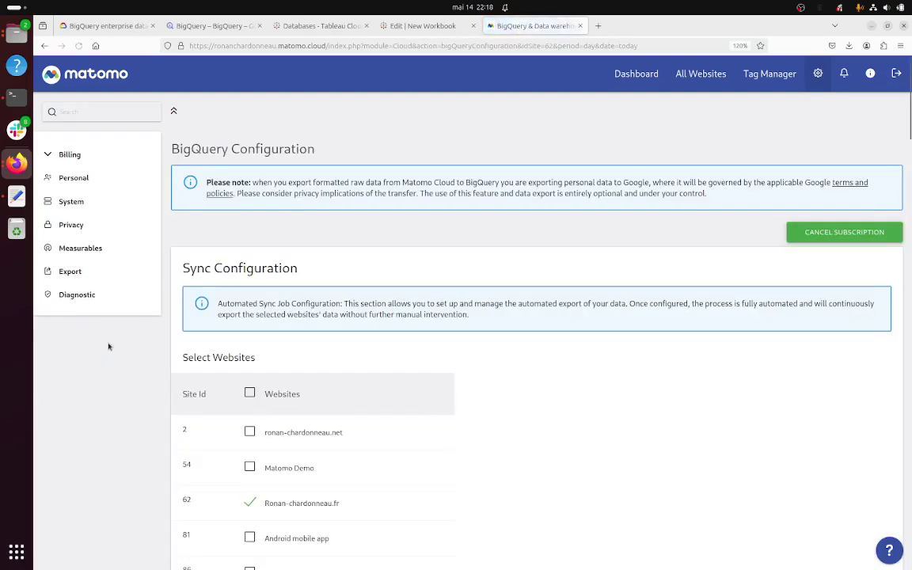
scroll(534, 341, down, 6)
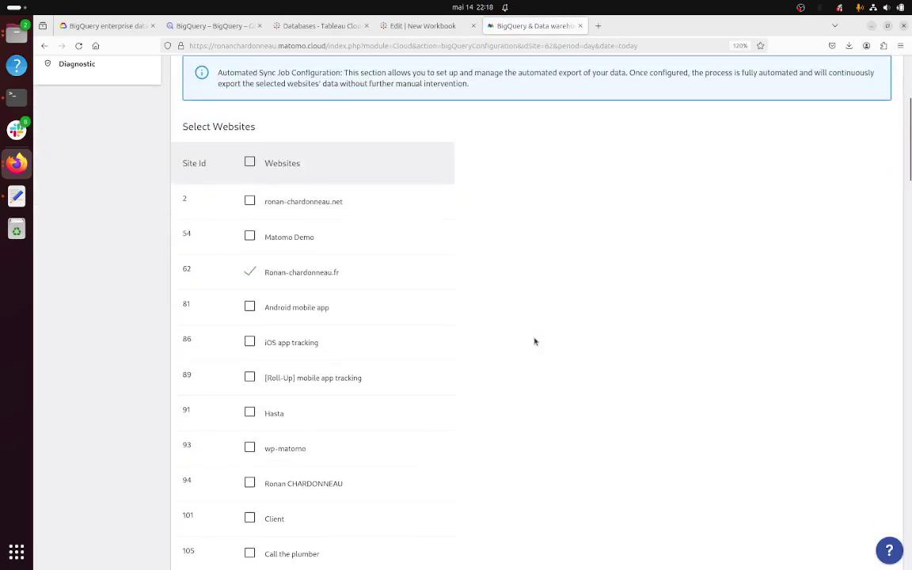
scroll(534, 341, down, 10)
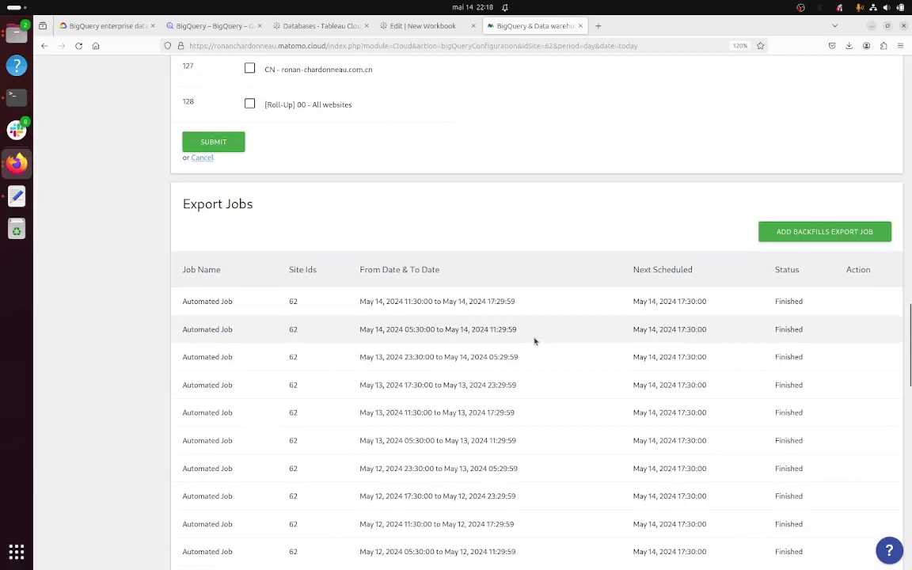
scroll(535, 341, down, 10)
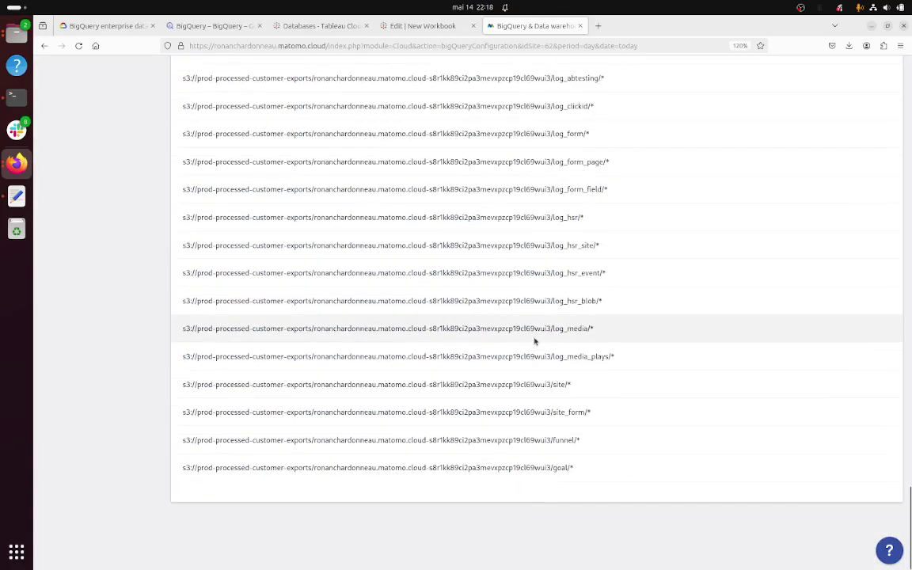
scroll(534, 342, up, 20)
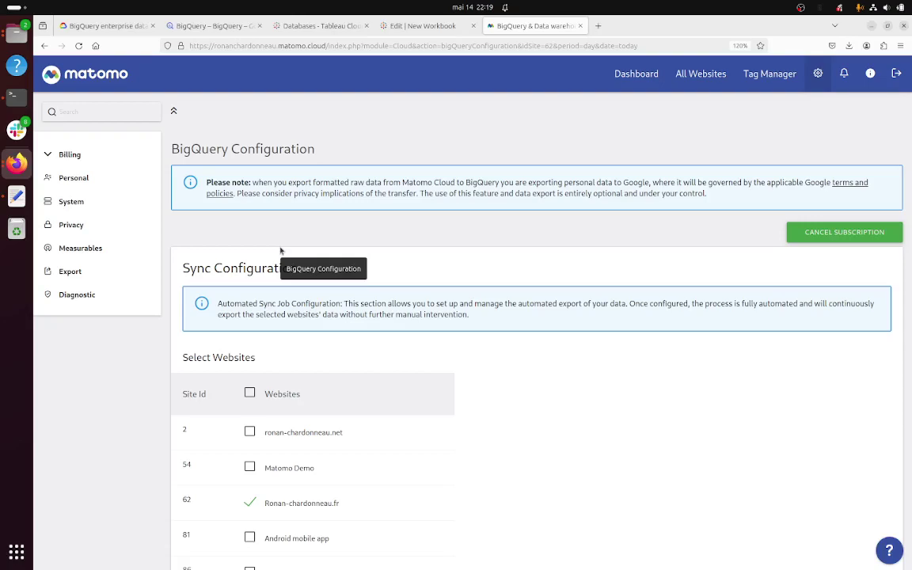
Scroll past the site list and Export Jobs to the Export Table Paths, including log_visit
scroll(280, 252, down, 15)
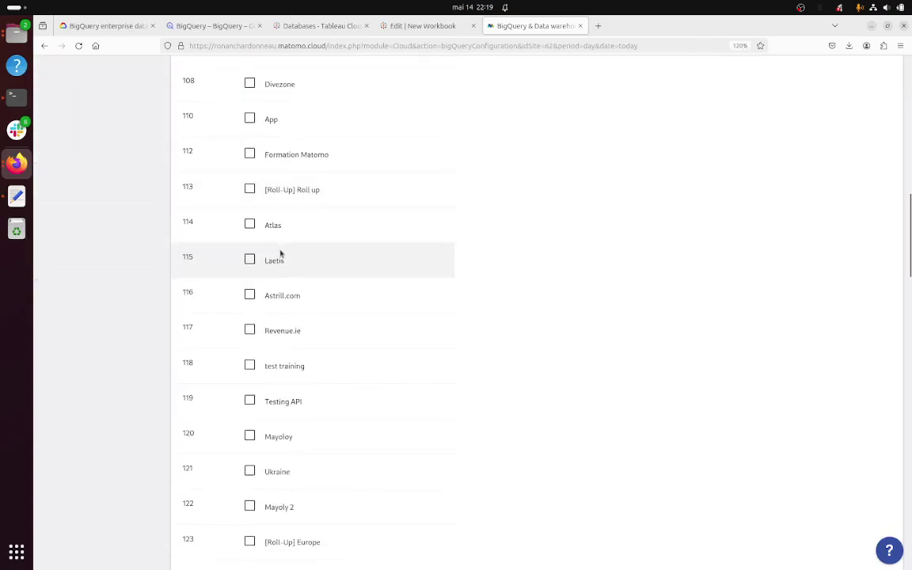
scroll(280, 253, down, 2)
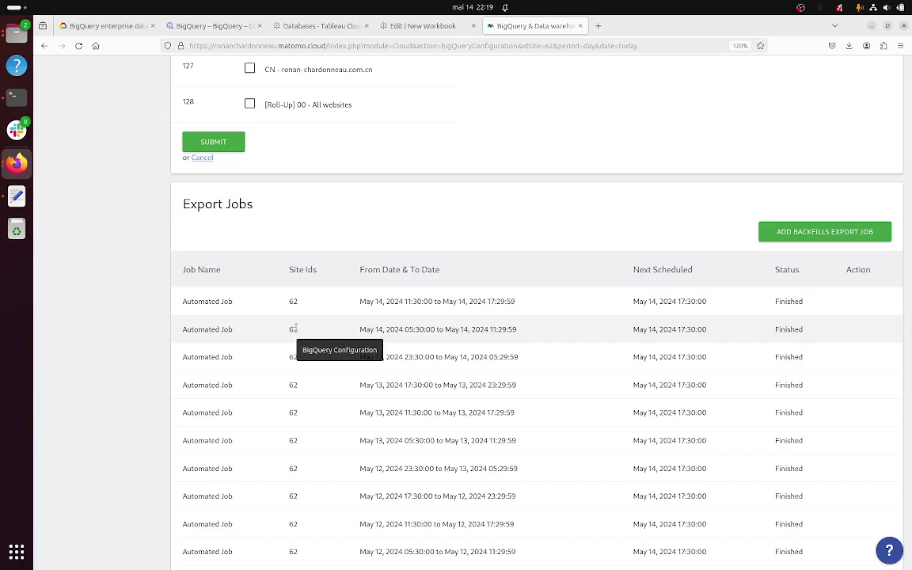
scroll(297, 326, down, 15)
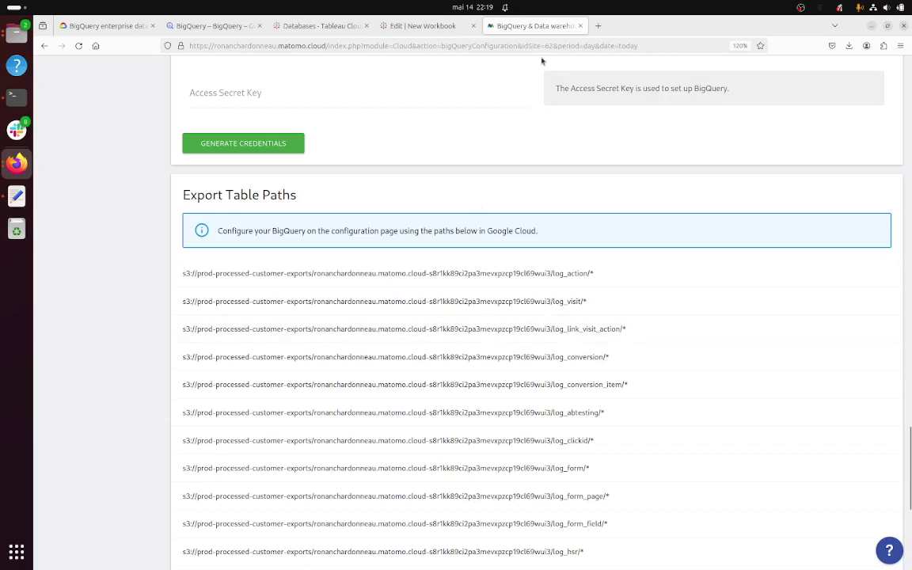
Search Google for 'data warehouse big query matomo' in a new tab
click(598, 25)
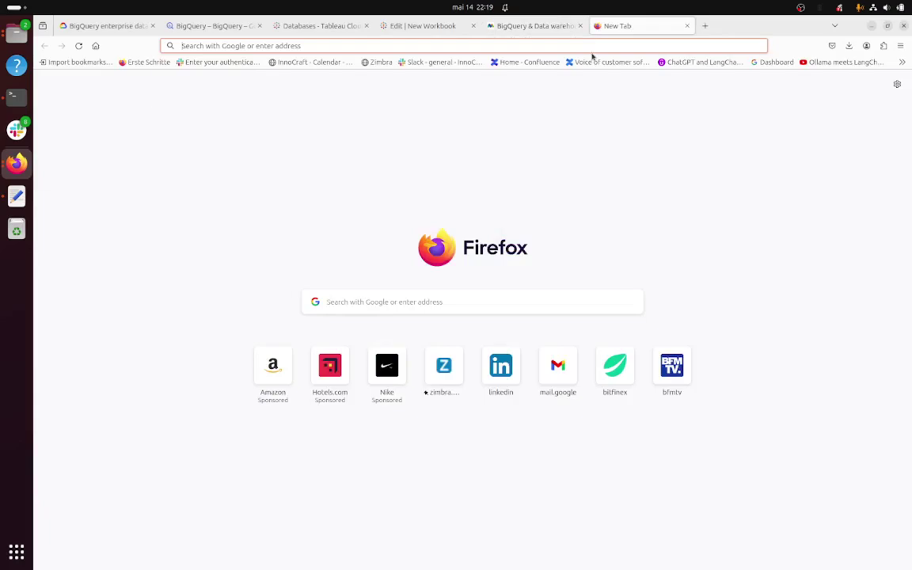
text(data)
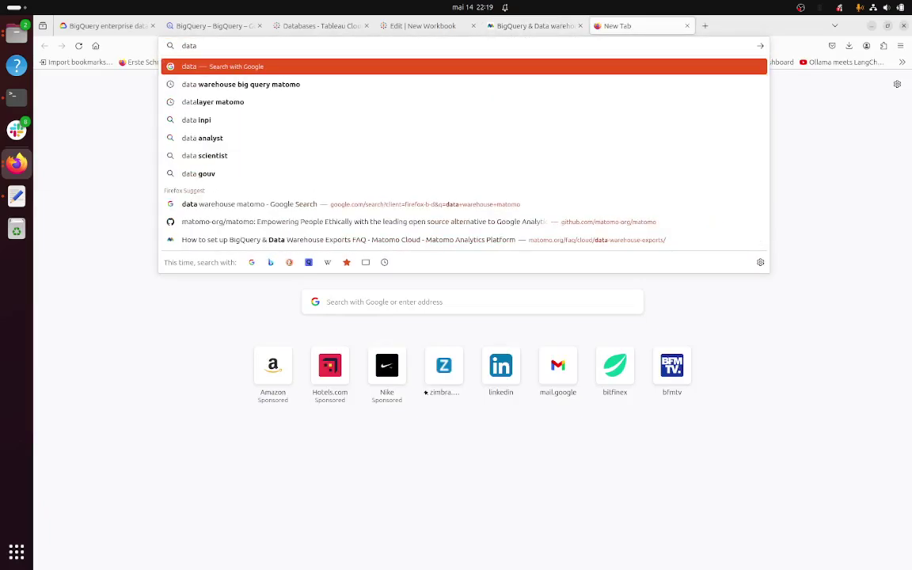
key(Down)
key(Return)
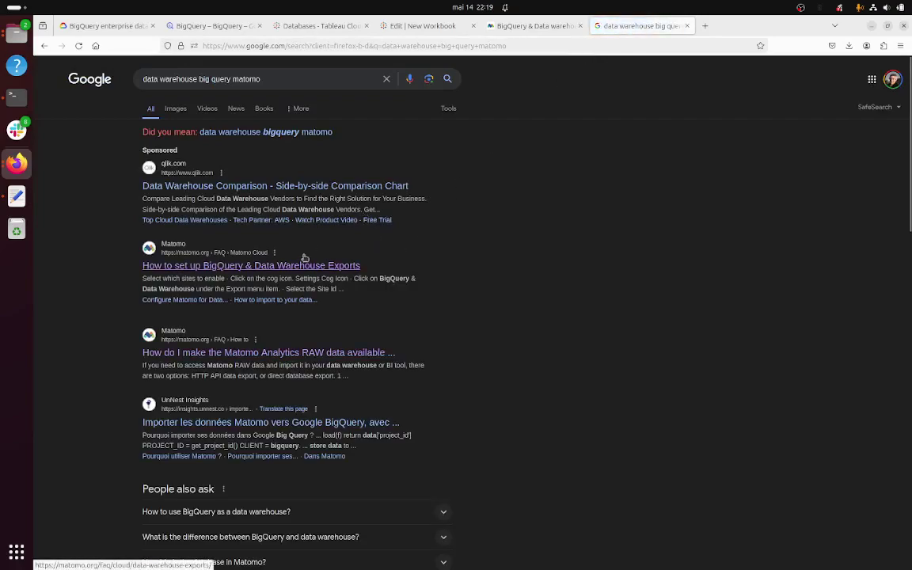
Open Matomo's FAQ on setting up BigQuery & Data Warehouse Exports, briefly checking the Matomo tab
click(306, 266)
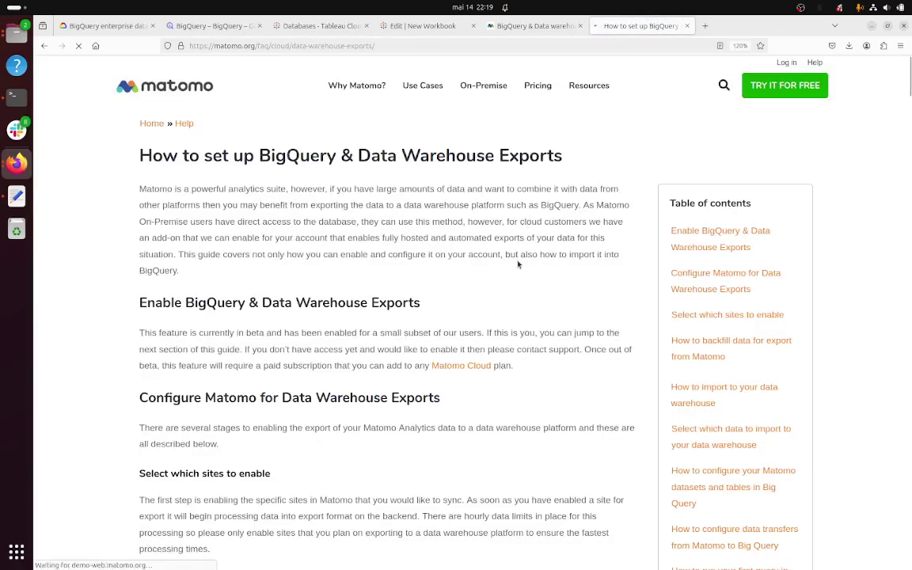
click(519, 28)
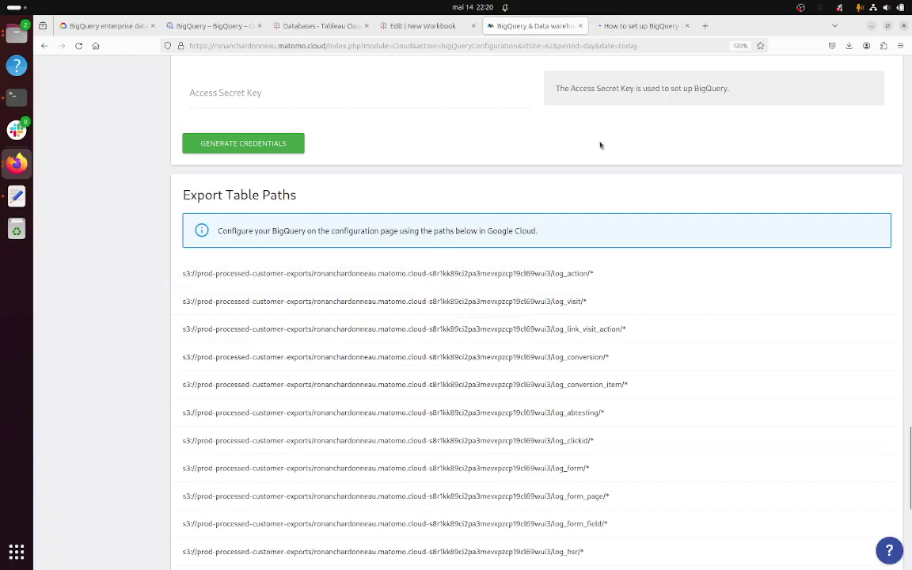
click(645, 26)
Scroll through the FAQ to step 7's dataset and Create table instructions
scroll(432, 351, down, 10)
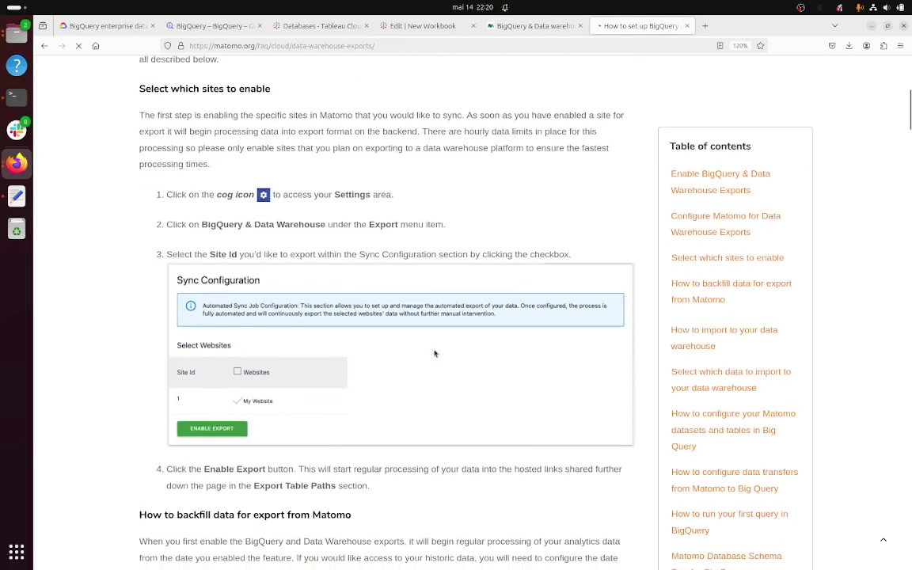
scroll(418, 299, down, 10)
scroll(417, 299, down, 10)
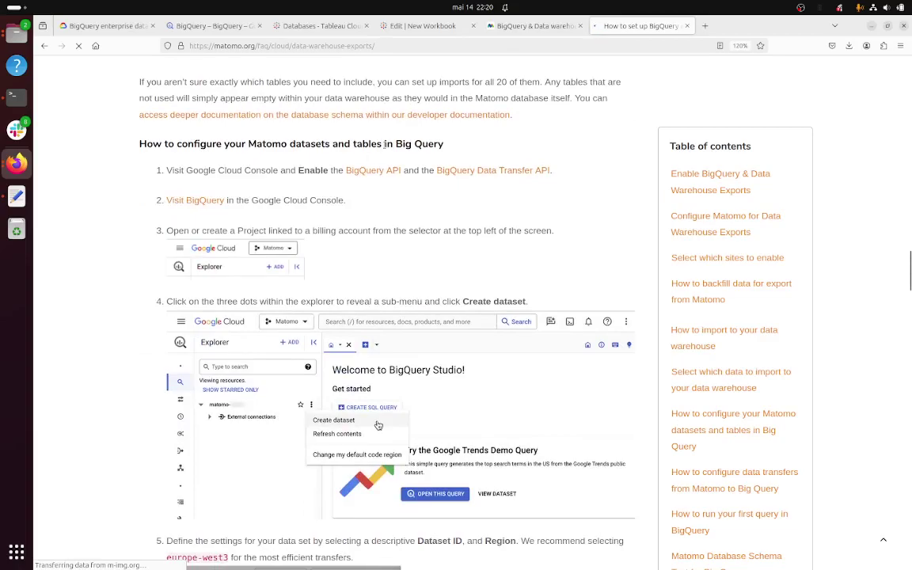
scroll(430, 235, down, 3)
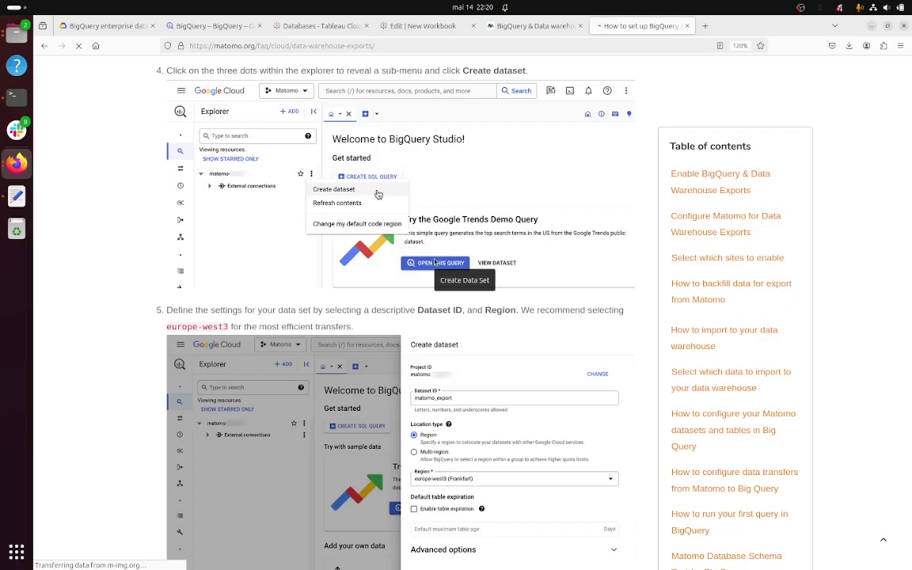
scroll(434, 262, up, 7)
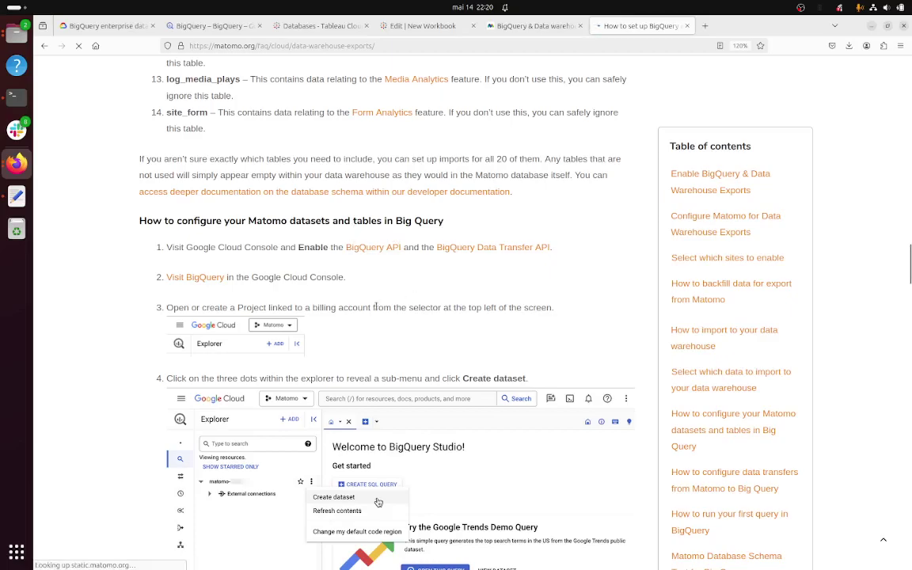
scroll(392, 237, down, 4)
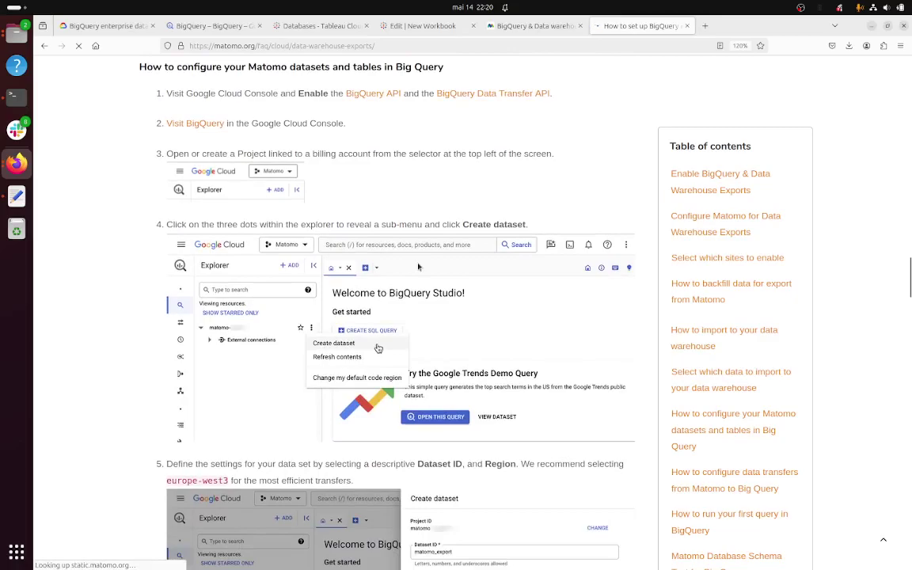
scroll(418, 267, up, 2)
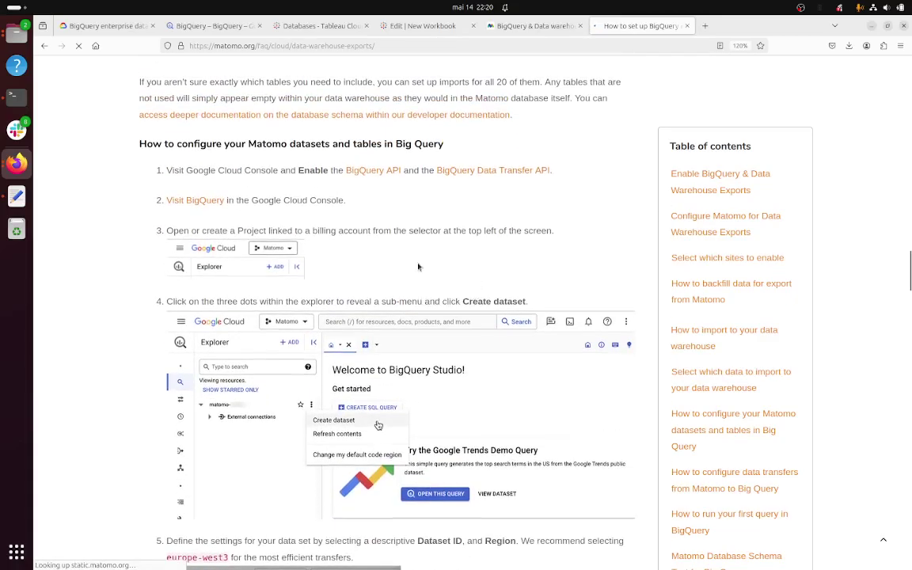
scroll(418, 267, up, 2)
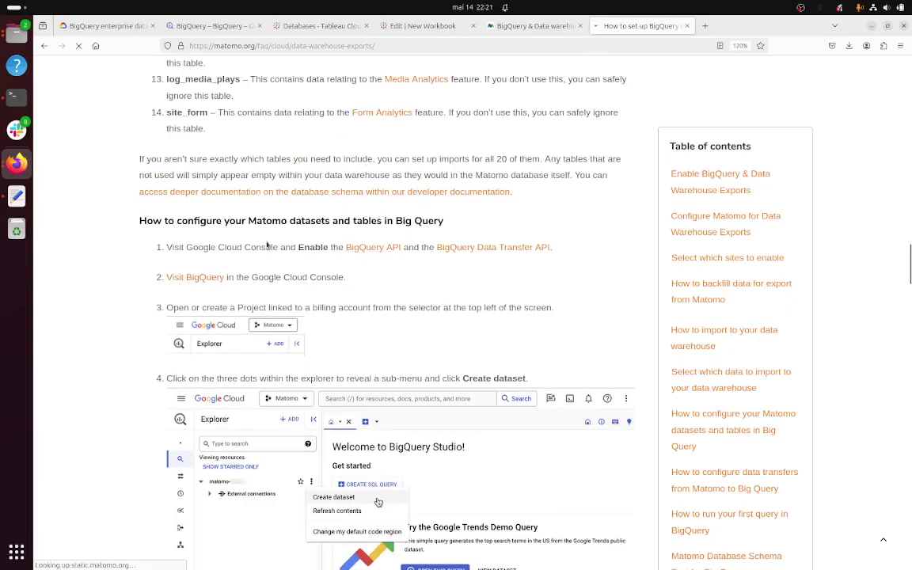
scroll(392, 304, down, 10)
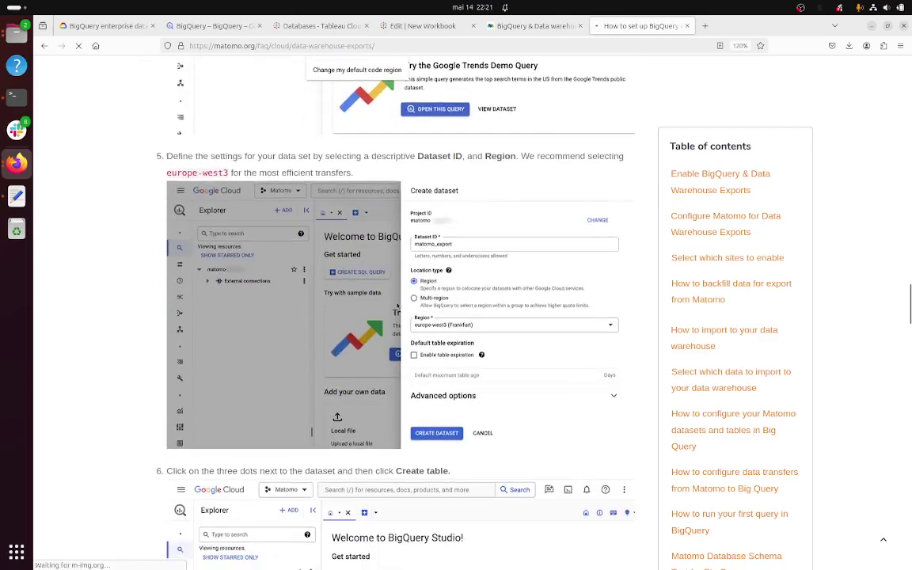
scroll(397, 306, down, 2)
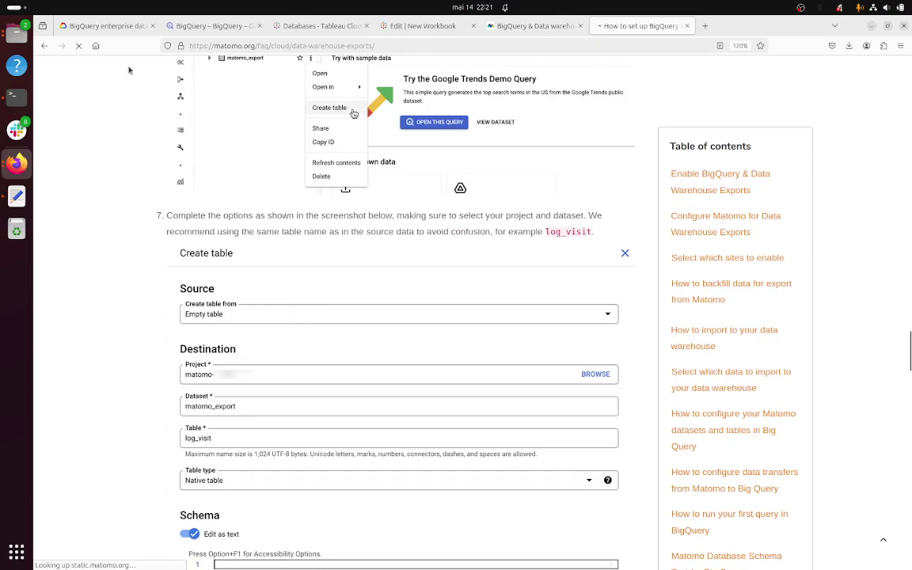
Switch to BigQuery Studio's welcome page listing the recently opened log_visit table
click(99, 30)
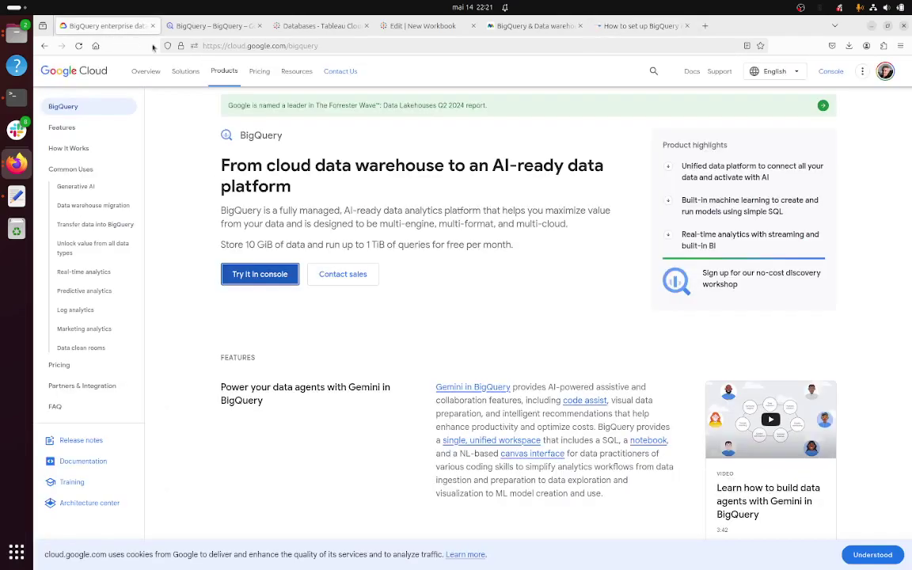
click(209, 25)
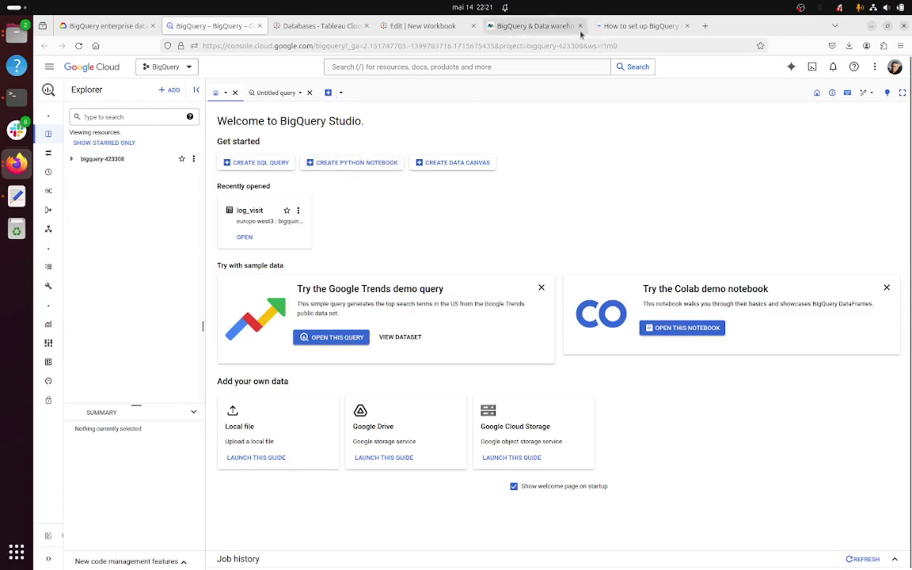
Re-read the FAQ setup guide, then return to Matomo's Export Table Paths with the log_visit path
click(637, 25)
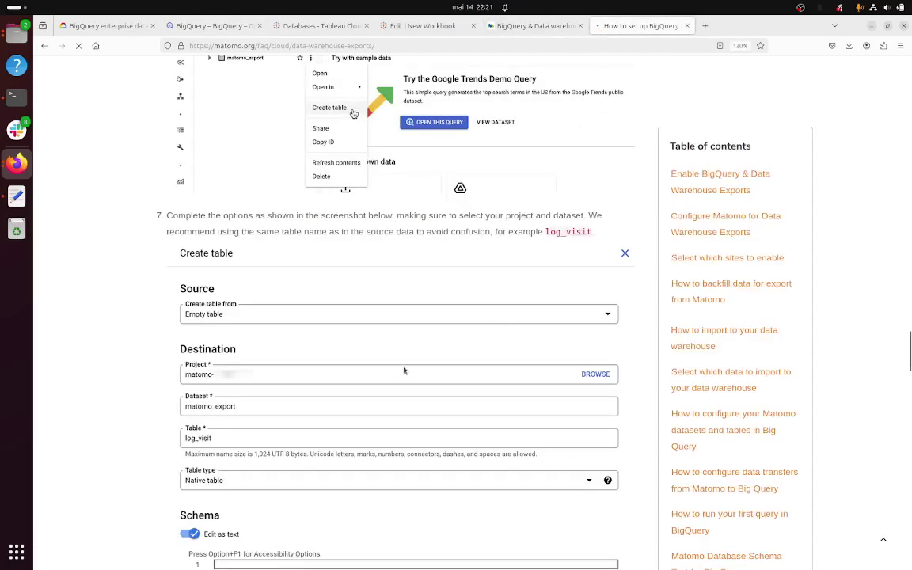
scroll(364, 238, down, 2)
scroll(349, 320, down, 3)
scroll(349, 320, down, 6)
scroll(351, 316, down, 6)
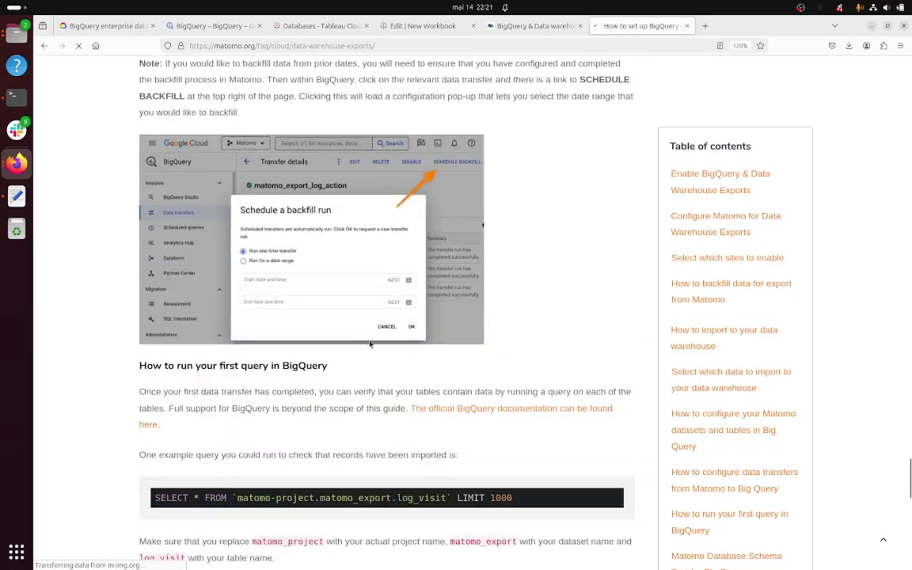
scroll(320, 290, up, 5)
click(513, 29)
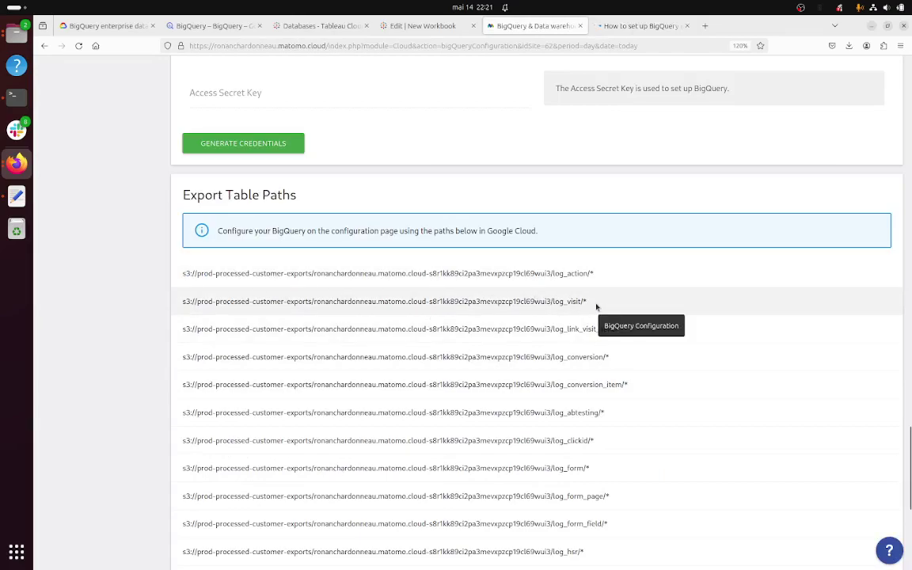
Open the recently used log_visit table in BigQuery and preview its 143 rows
click(214, 27)
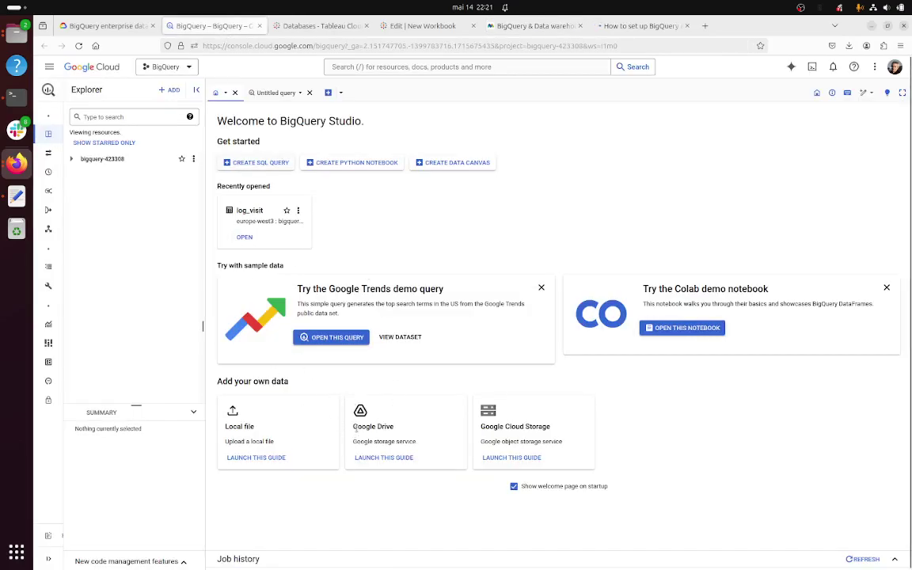
click(245, 236)
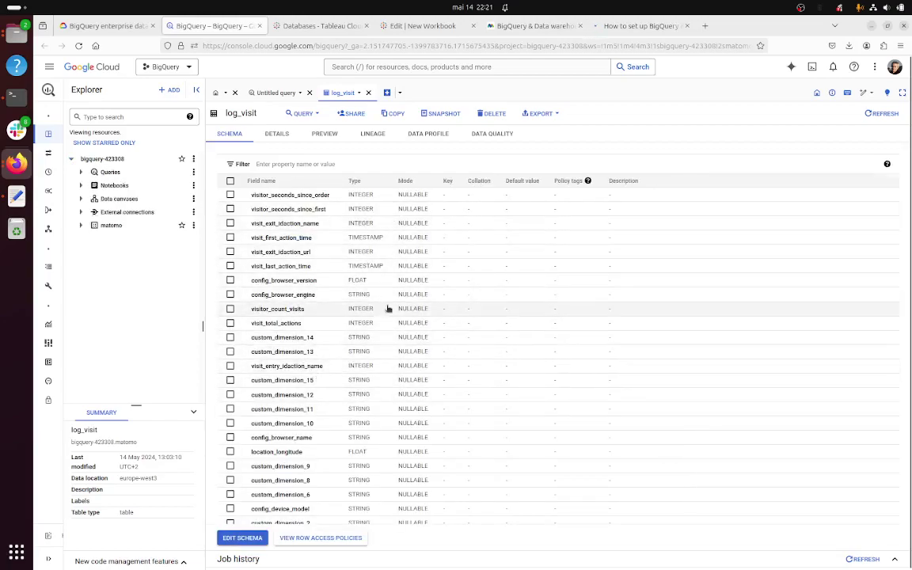
click(323, 134)
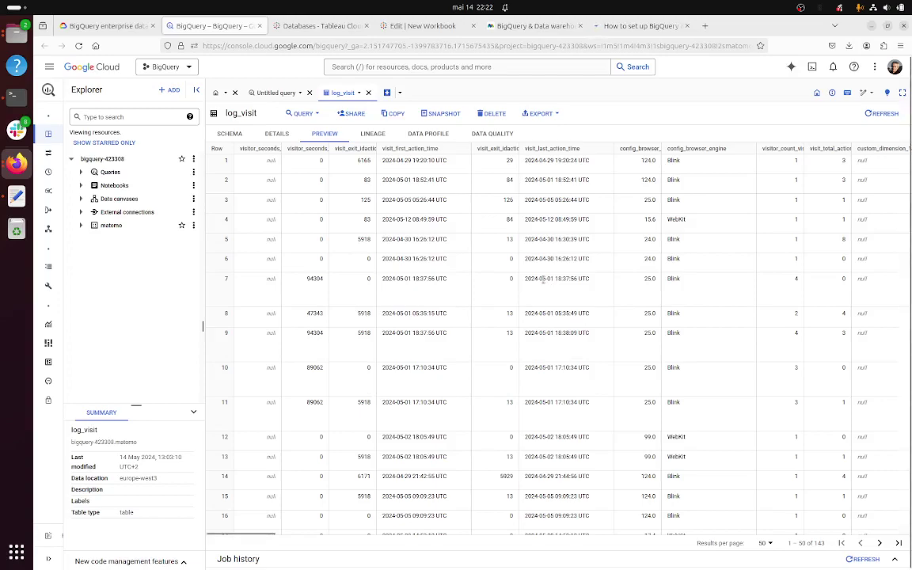
In the New Workbook, choose Data > New Data Source and show the Connectors list
click(328, 30)
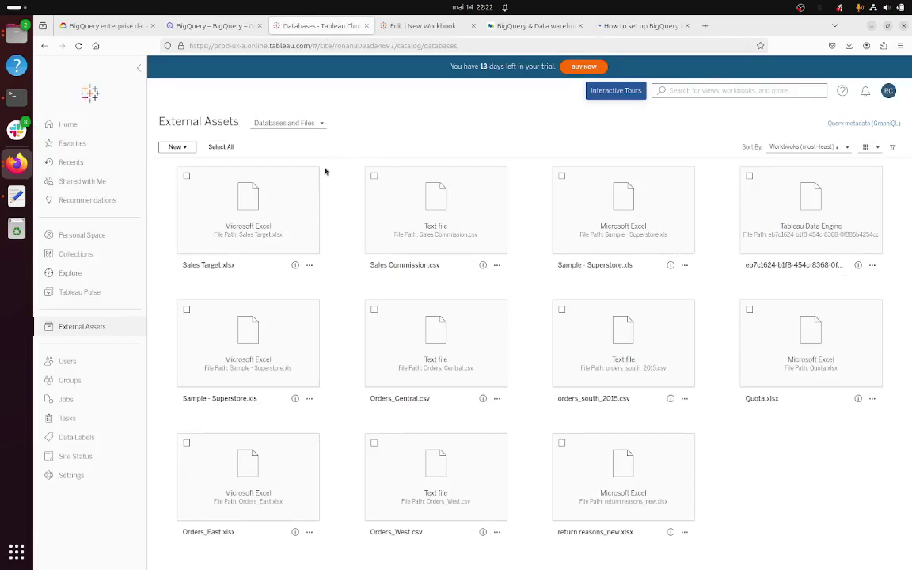
click(421, 25)
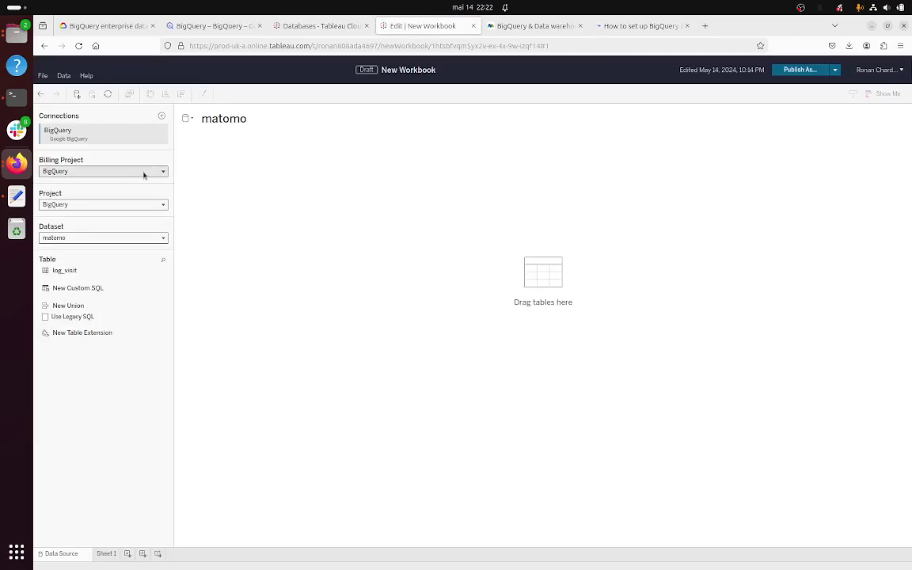
click(62, 76)
click(71, 91)
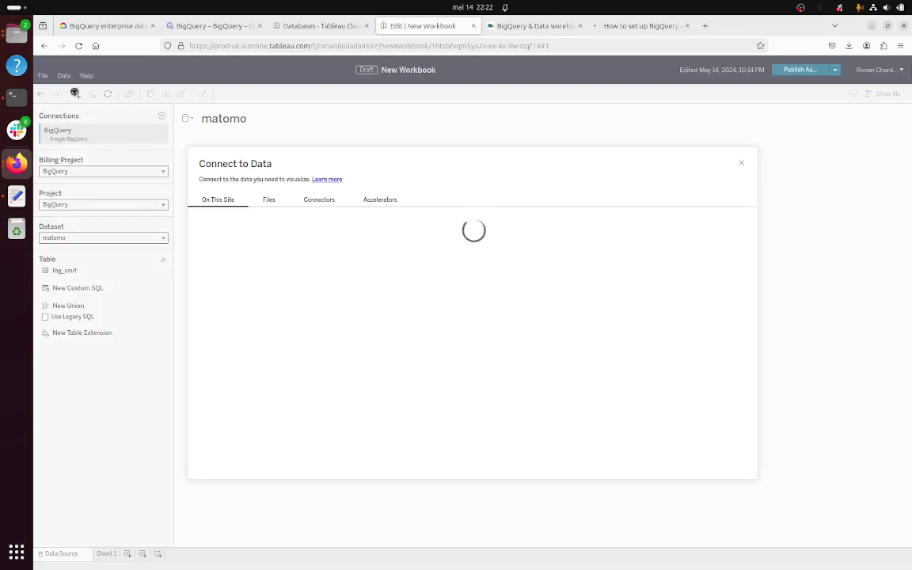
click(319, 200)
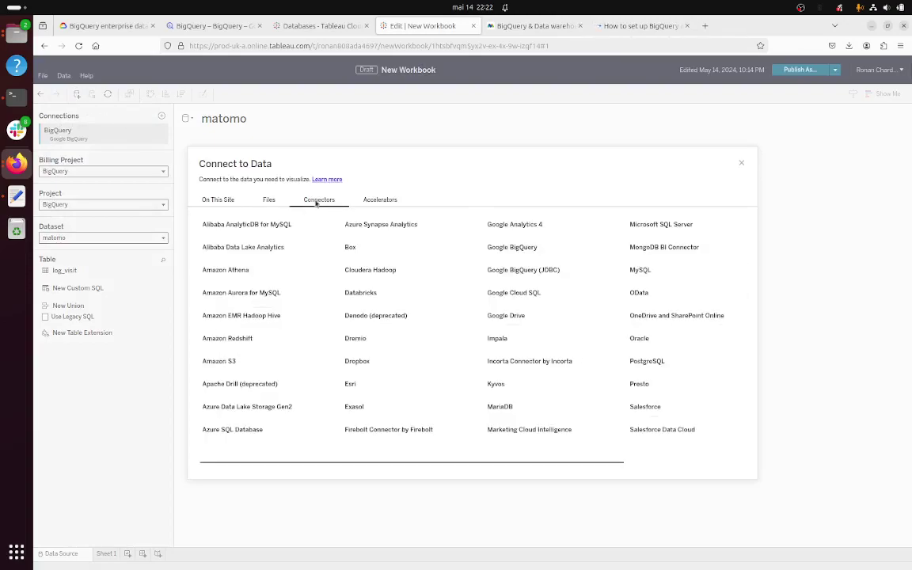
Choose the Google BigQuery connector and sign in, granting Tableau access to BigQuery data
click(516, 248)
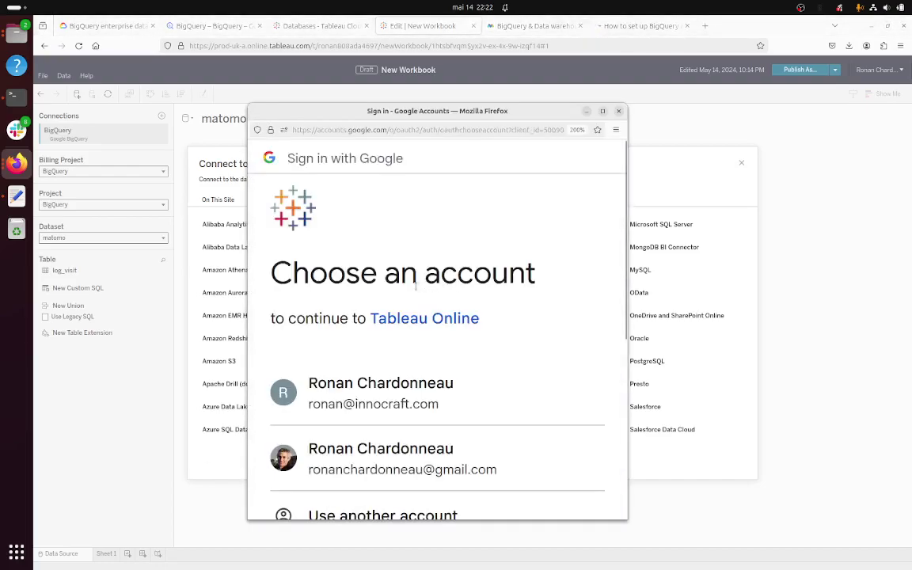
click(413, 466)
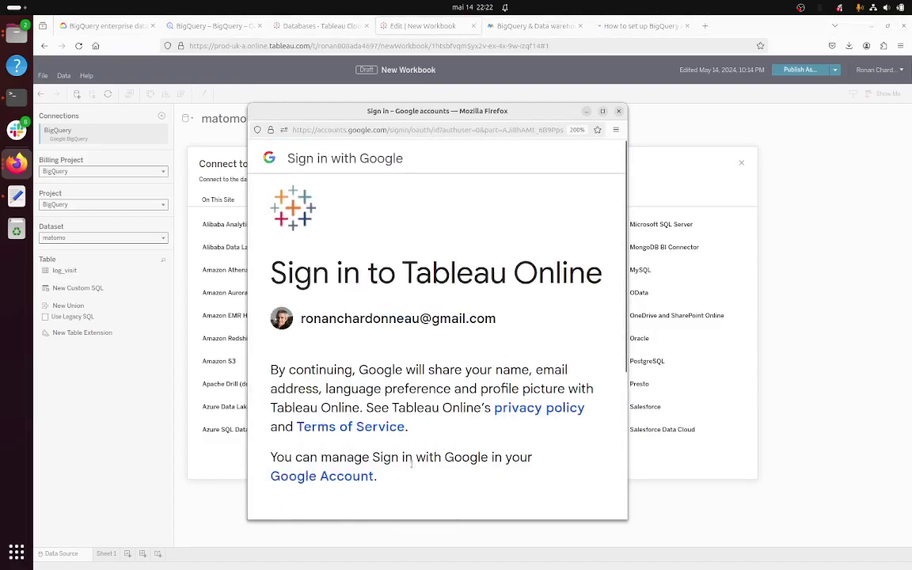
scroll(430, 446, down, 5)
click(513, 353)
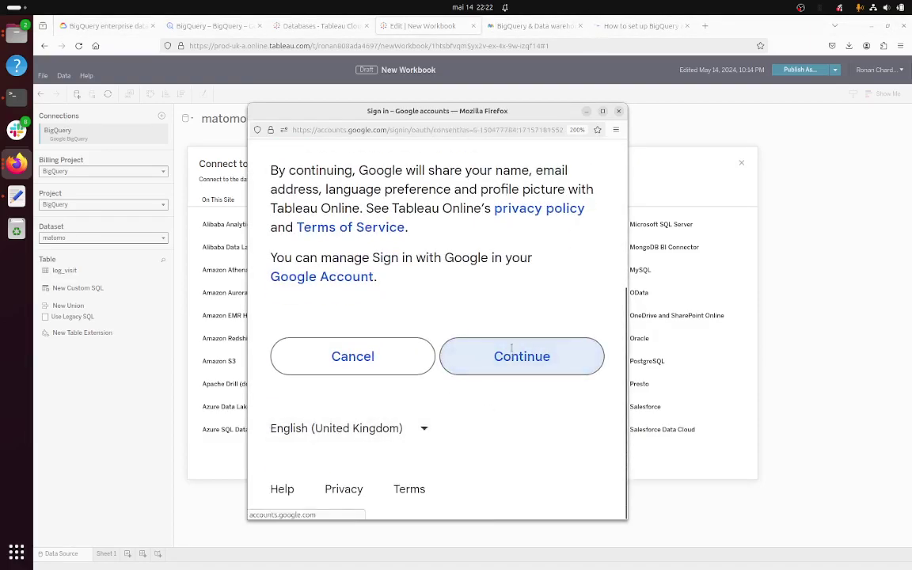
scroll(512, 360, down, 10)
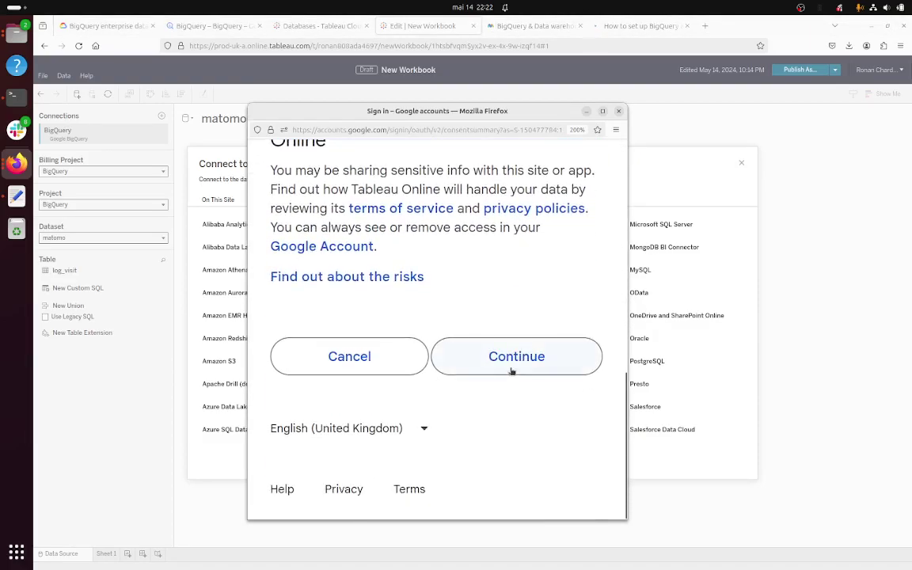
click(513, 358)
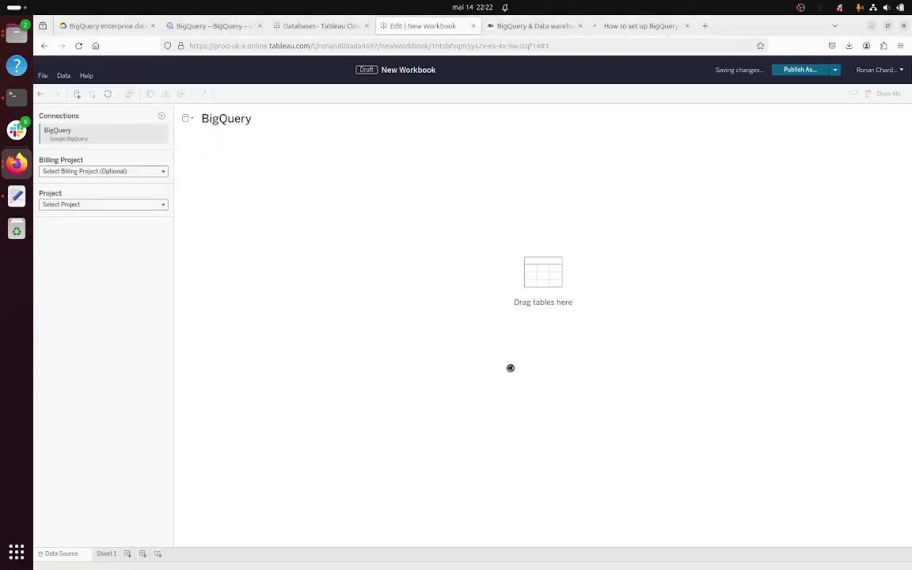
Set Billing Project and Project to BigQuery and Dataset to matomo
click(109, 171)
click(109, 256)
click(118, 205)
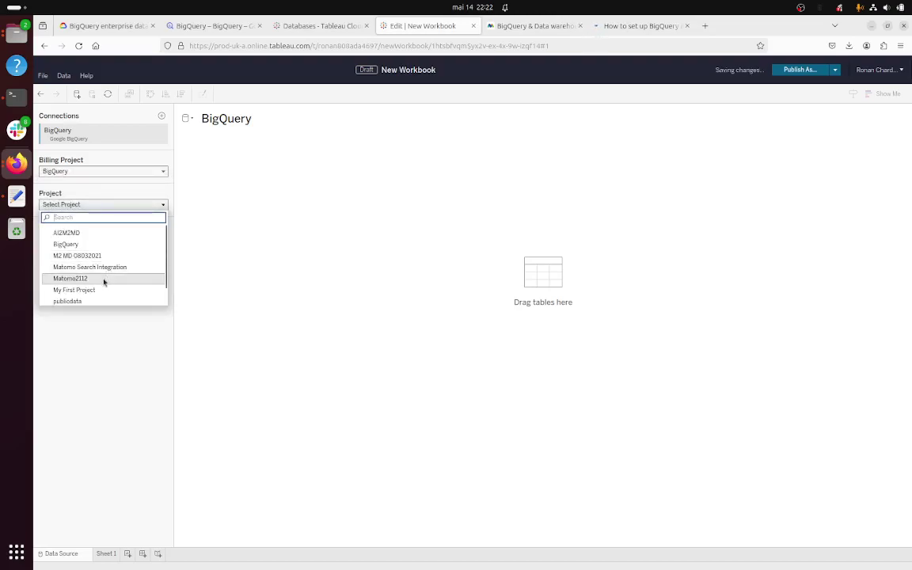
click(106, 244)
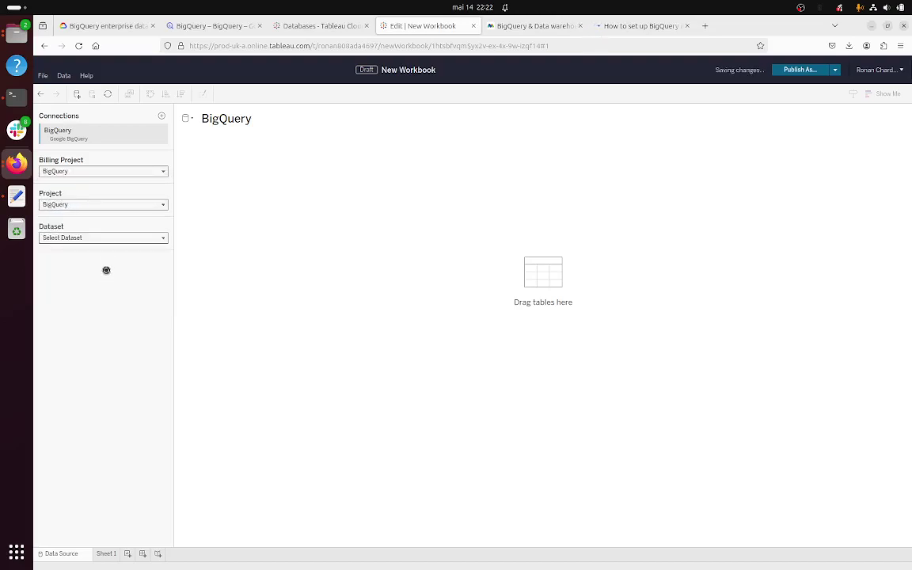
click(117, 237)
click(113, 267)
mouse_move(110, 273)
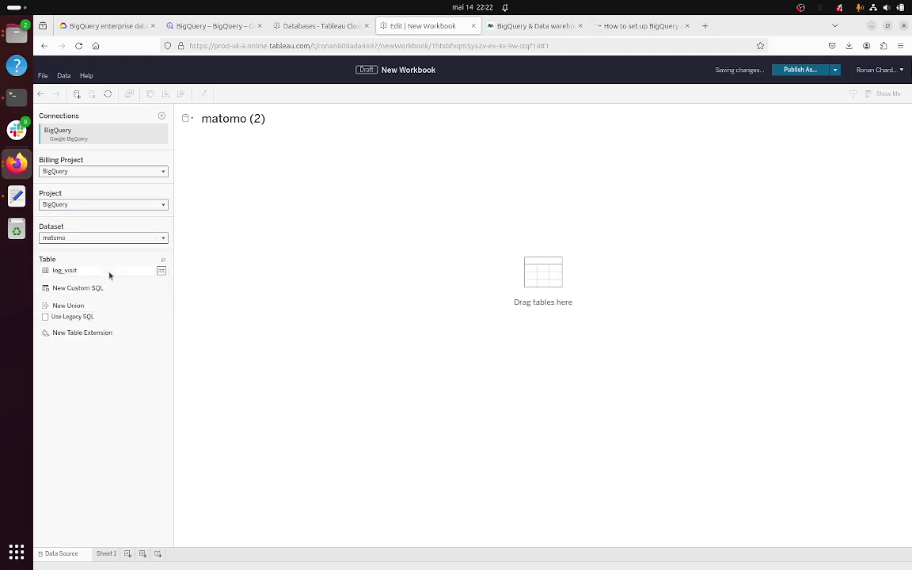
Open View Data for log_visit, scroll across its 77 fields, and move the window aside
click(160, 272)
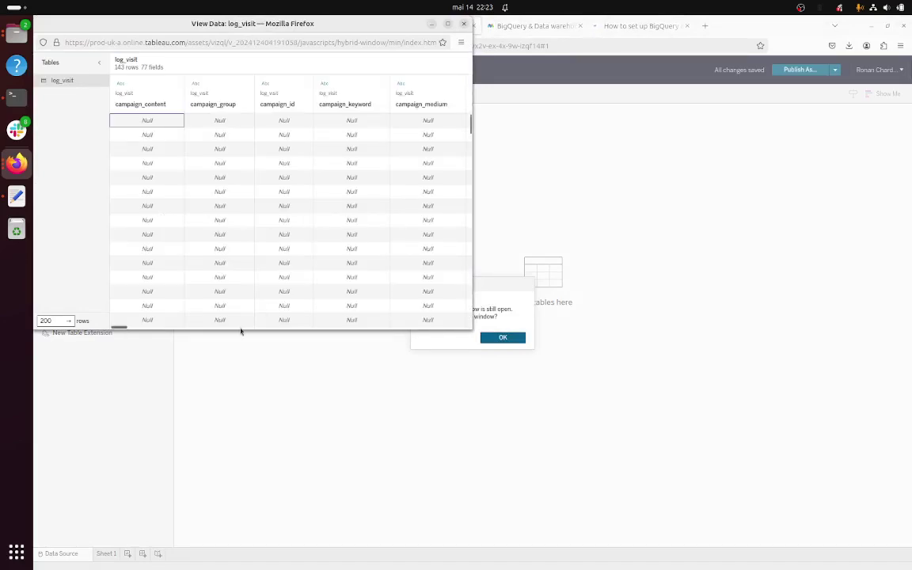
drag(129, 326, 187, 326)
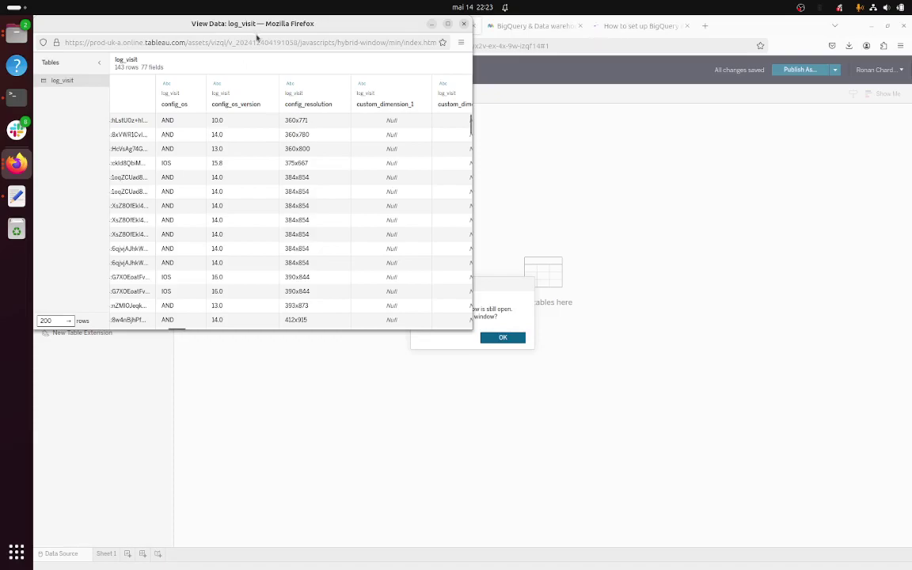
drag(265, 32, 351, 154)
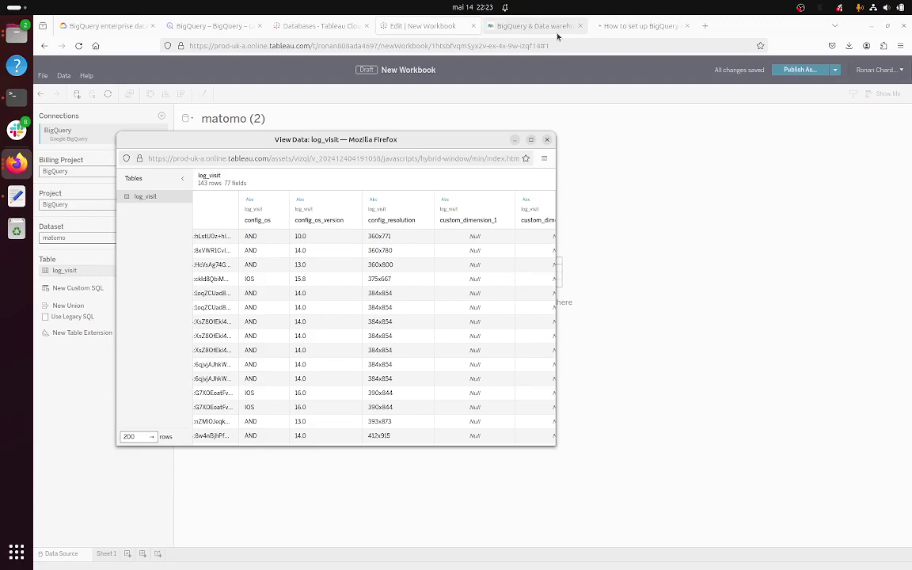
Return to the BigQuery & Data Warehouse Exports guide and scroll down to its Database Schema Text for Big Query section
click(611, 31)
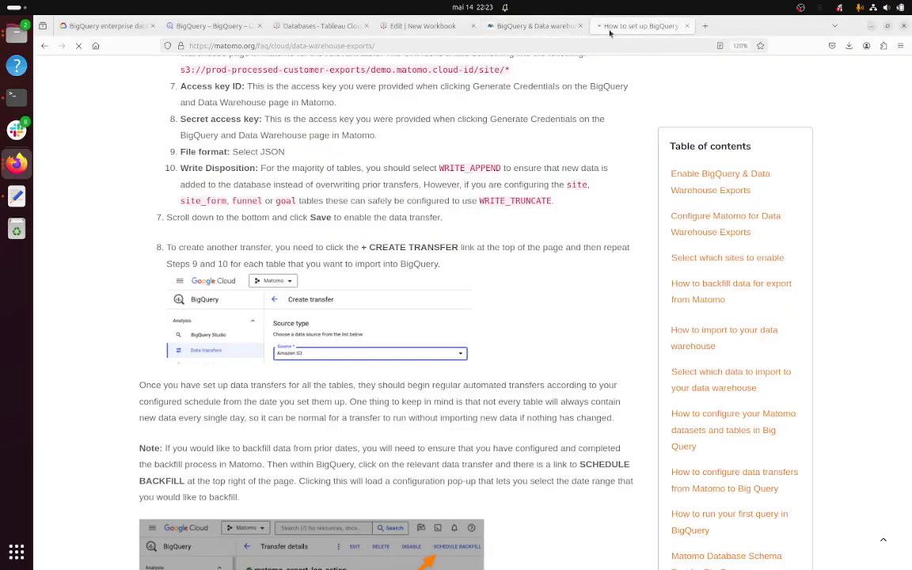
scroll(487, 292, up, 20)
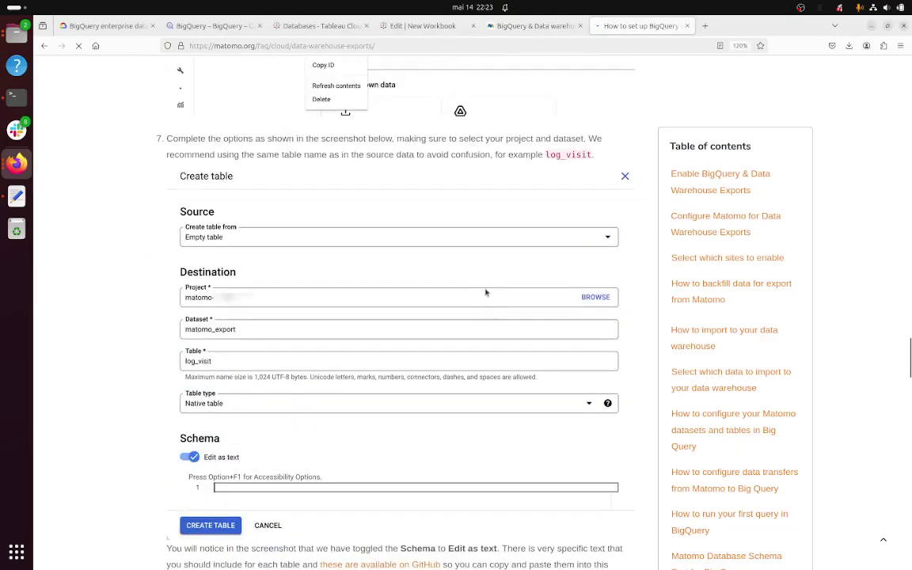
scroll(486, 292, up, 20)
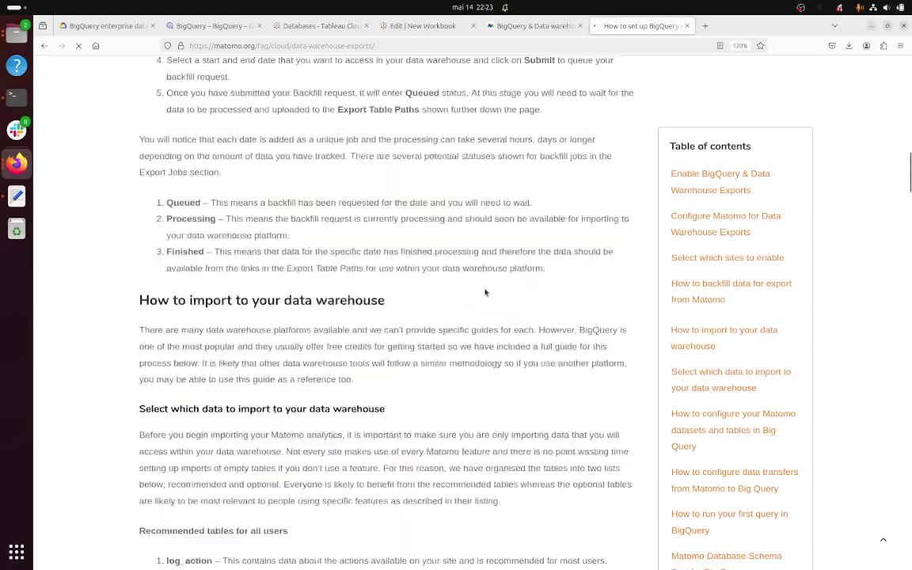
scroll(484, 293, up, 10)
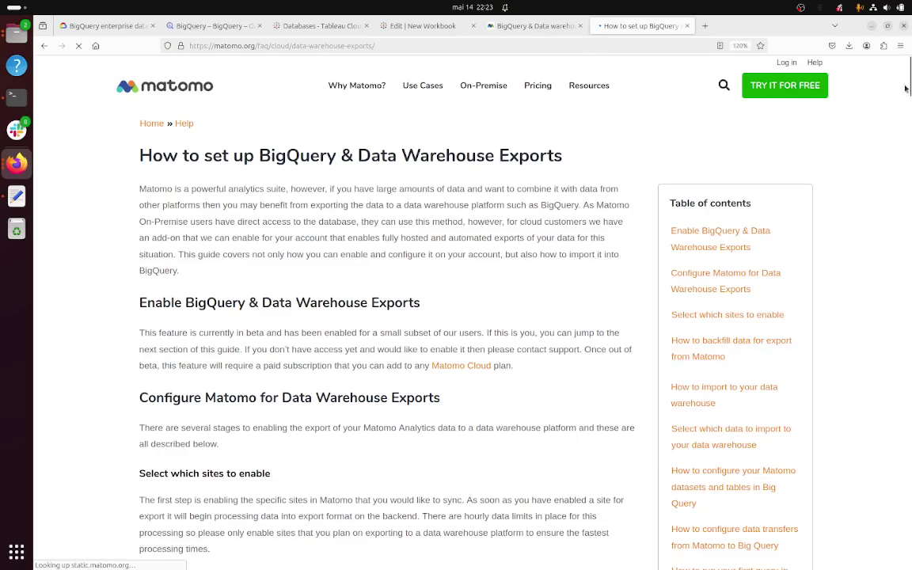
drag(908, 87, 437, 497)
scroll(437, 497, down, 6)
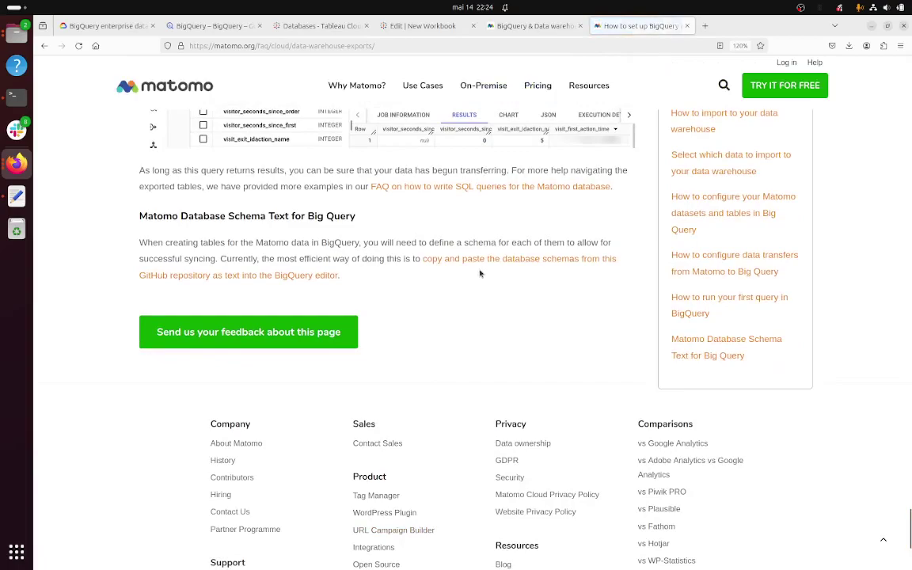
Open the 'how to write SQL queries' FAQ and scroll to its site-search and event example queries
click(494, 190)
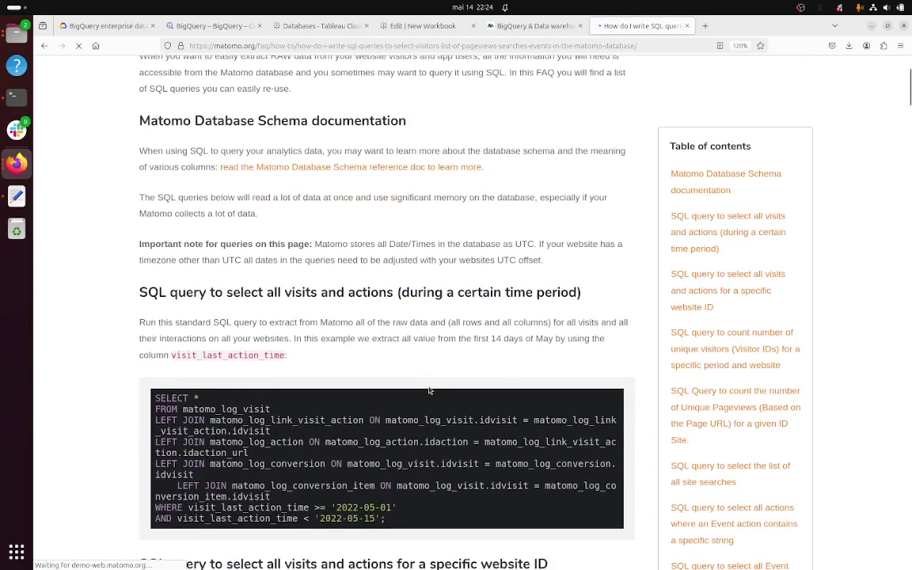
scroll(429, 391, down, 10)
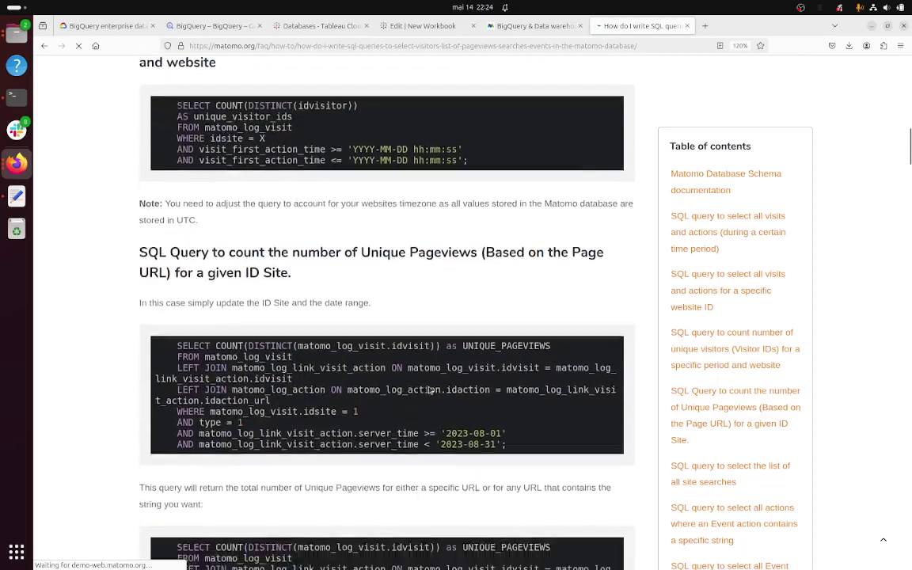
scroll(429, 391, down, 8)
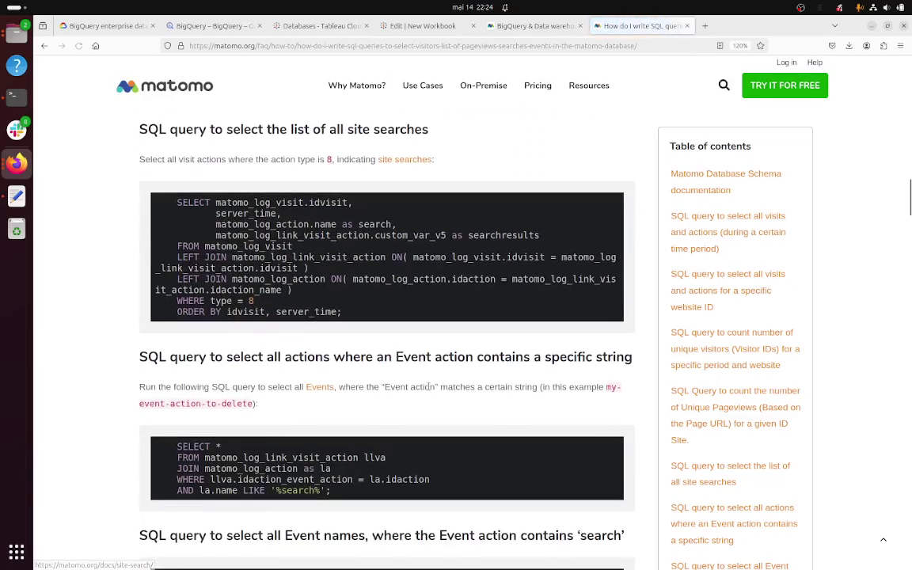